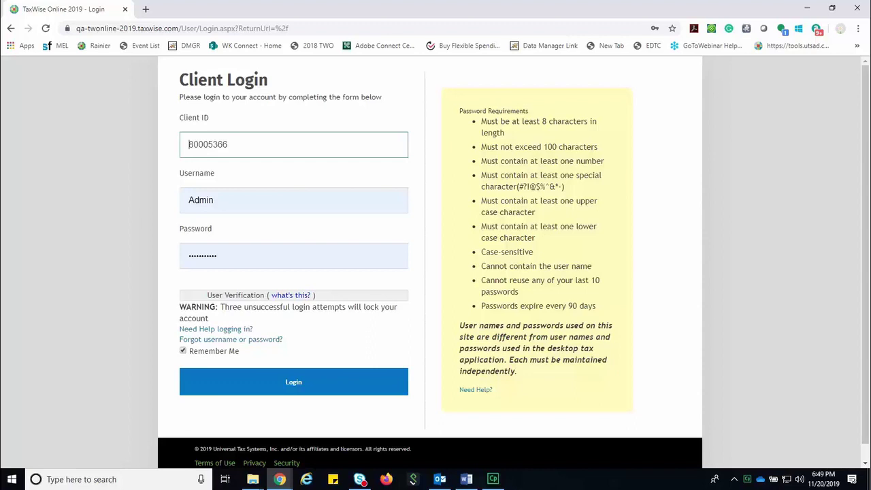
Log in to TaxWise Online and go to the administrator Settings page for mobile app co-branding logos.
click(293, 382)
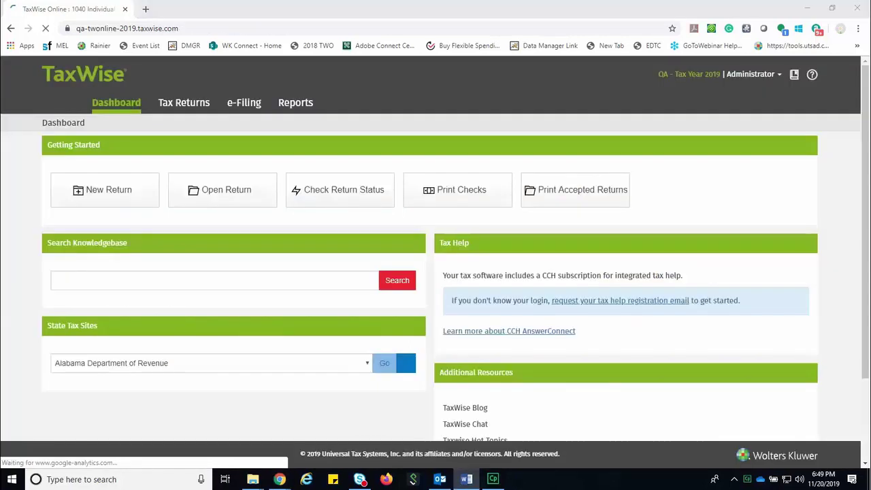
click(779, 74)
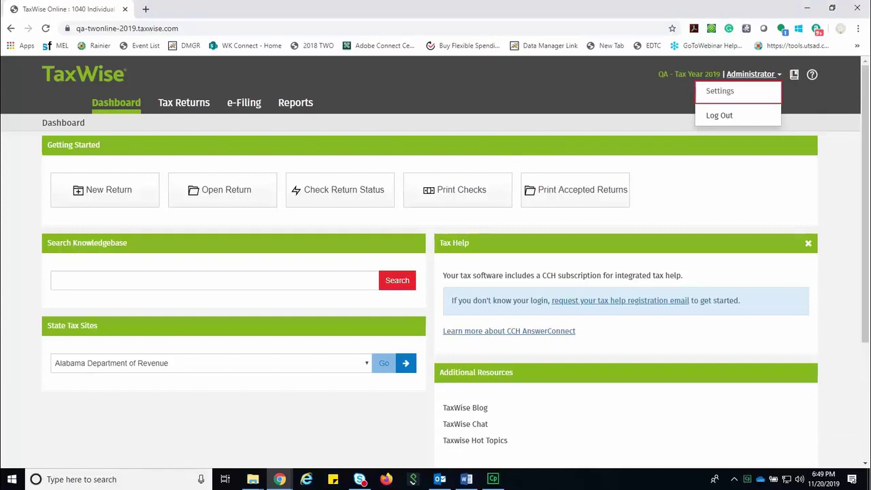
key(Return)
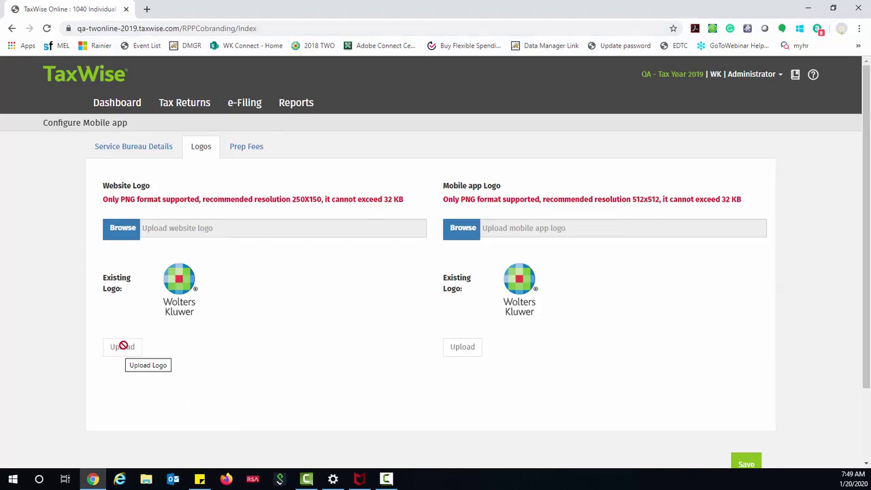
Show the co-branded mobile app's Prep Fees tab, with a 150.00 tax preparation fee.
click(245, 148)
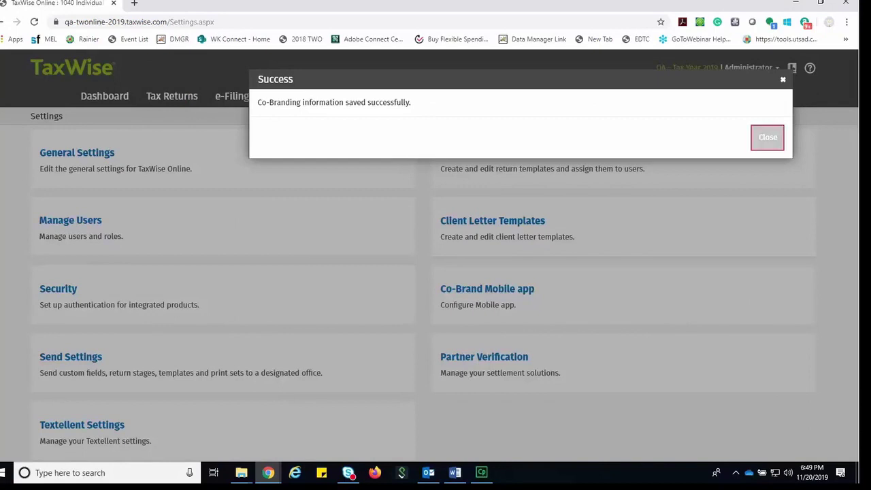
Dismiss the co-branding save success message to return to the Settings page.
click(768, 137)
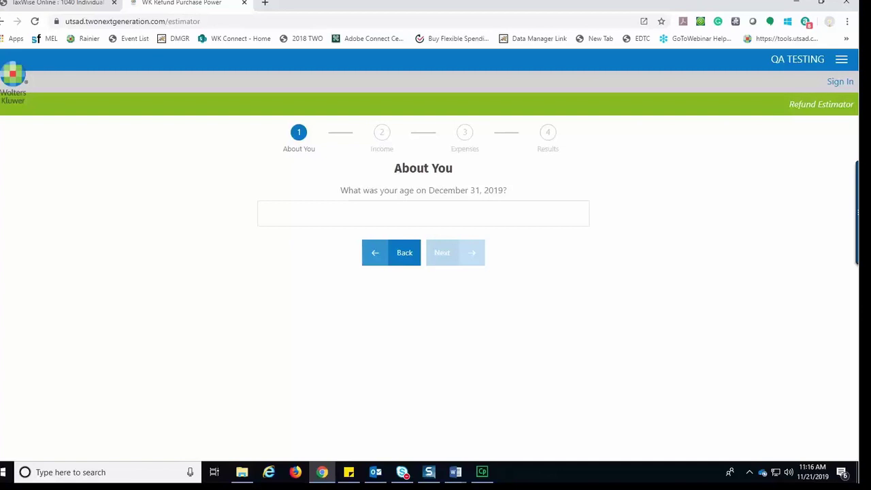
Enter age 24 and answer No to being claimed as a dependent and having dependents.
click(423, 213)
text(24)
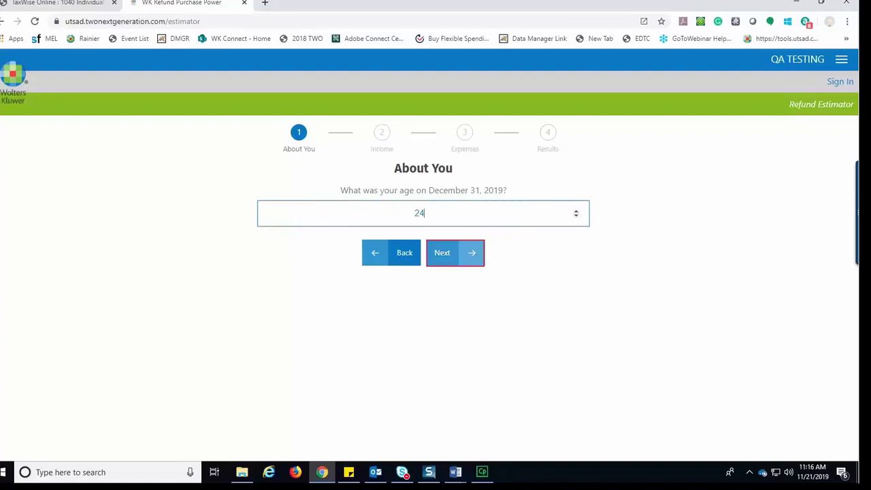
key(Return)
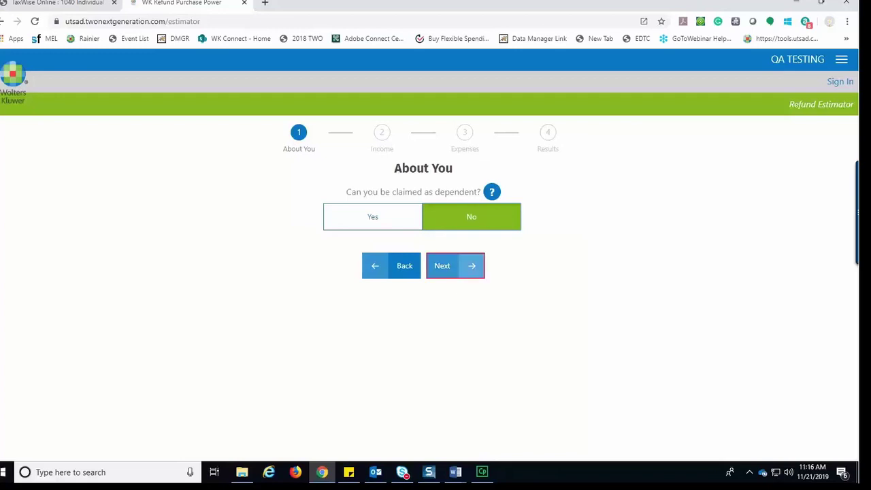
key(Return)
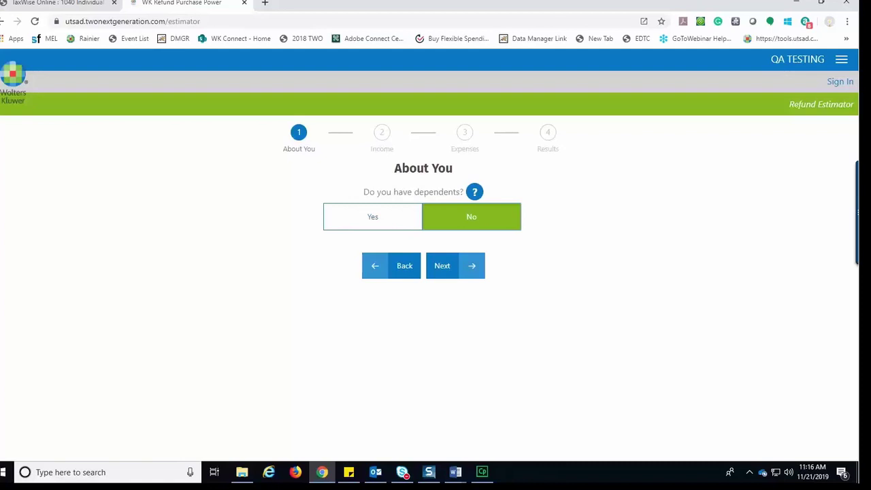
key(Tab)
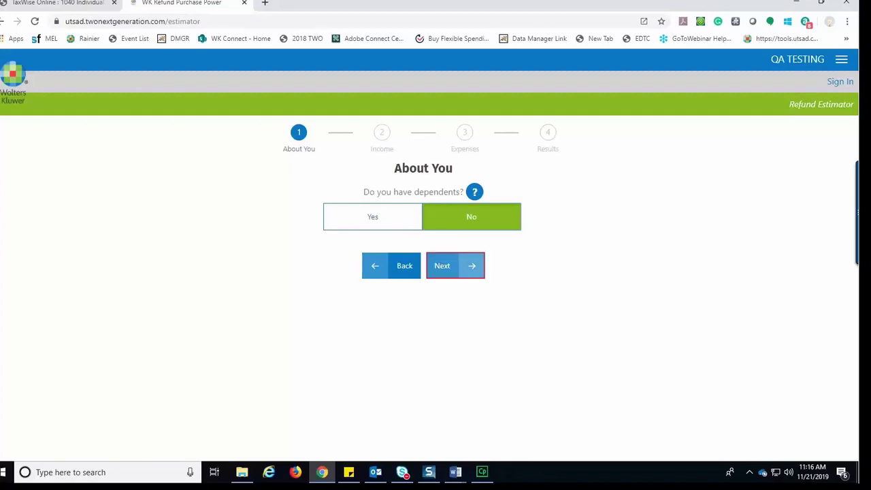
Report W-2 employment income of 35000 wages with 3500 federal withholding, then advance to Expenses.
key(Return)
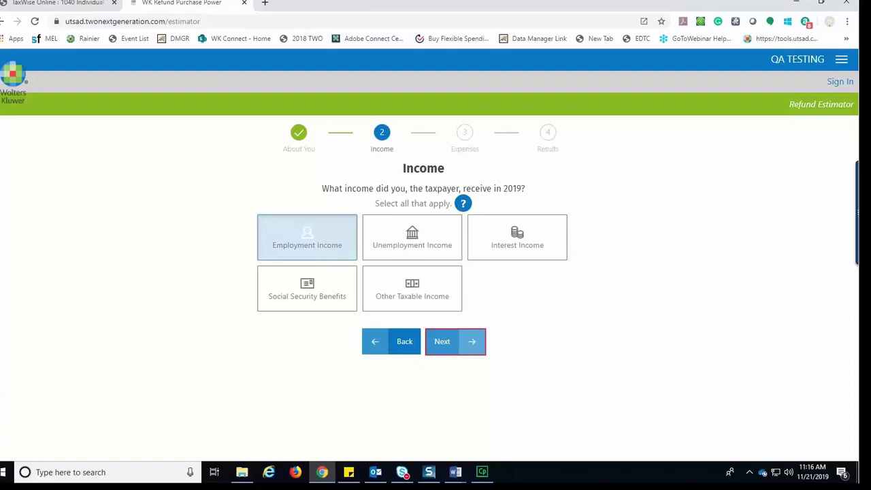
key(Return)
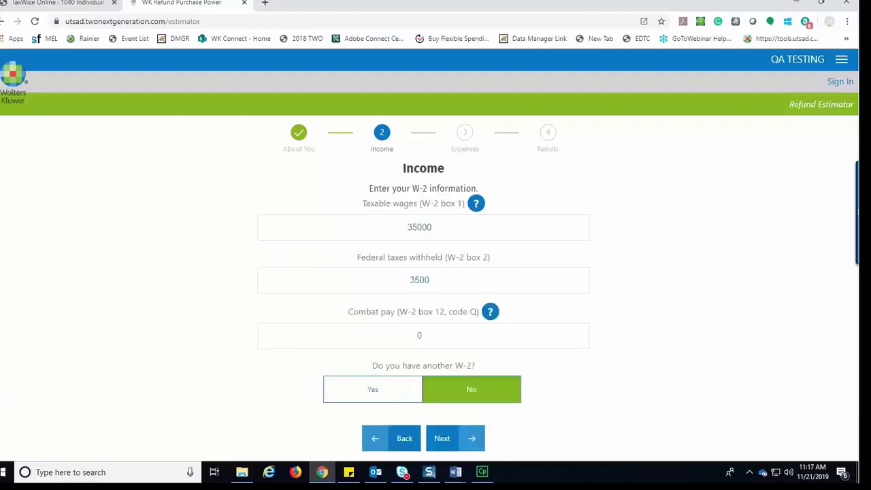
key(Tab)
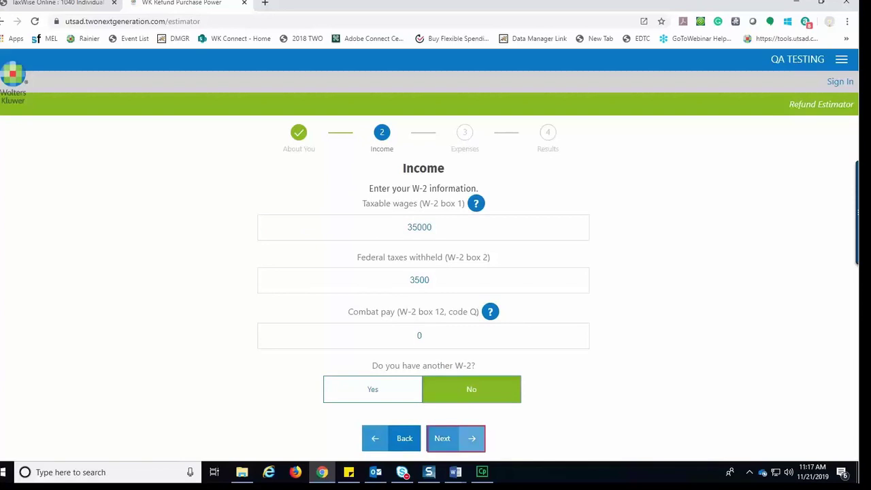
key(Return)
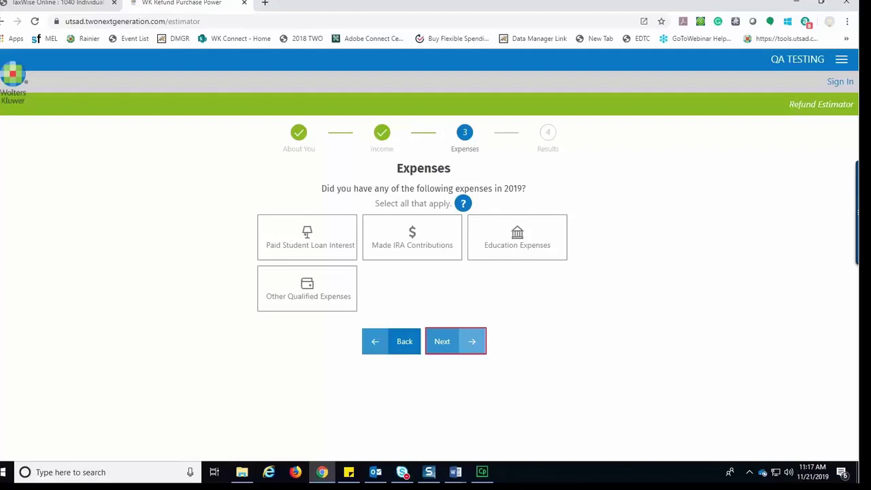
Skip all 2019 expenses and get the $881–$1,112 refund estimate.
key(Return)
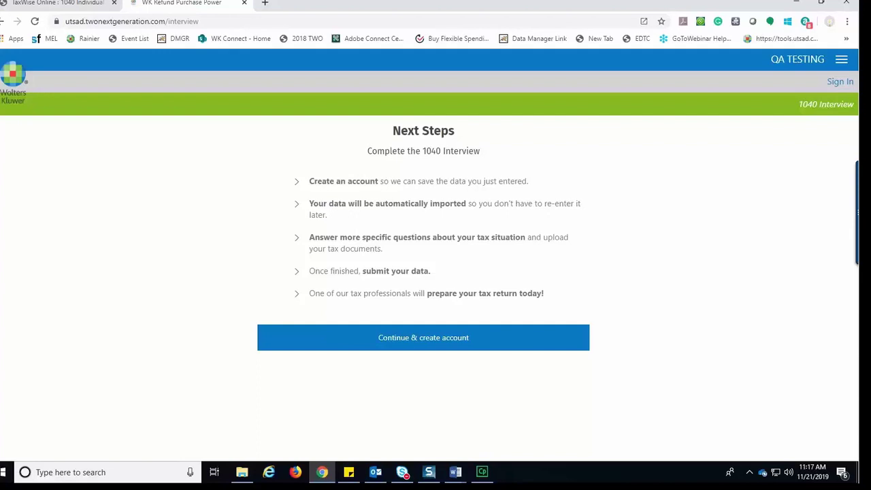
Continue to create the client account and start the 1040 interview at filing status Single.
click(423, 337)
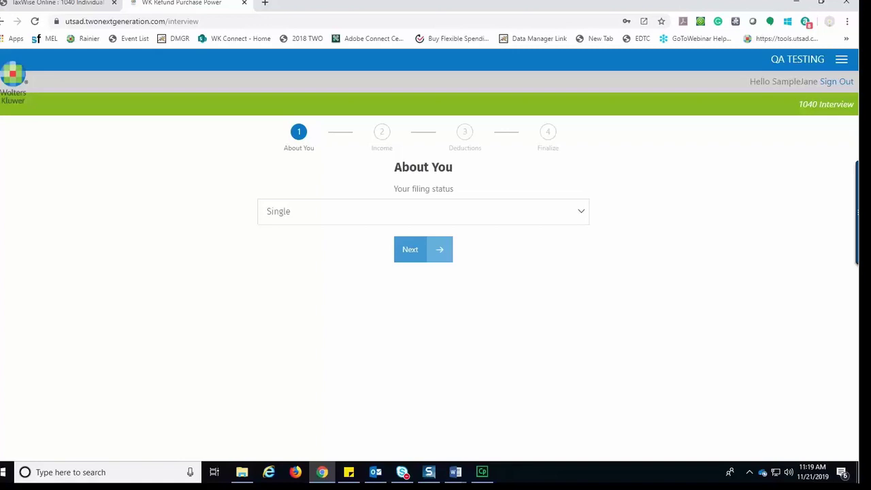
Keep filing status Single and move to the Next button on About You.
key(Tab)
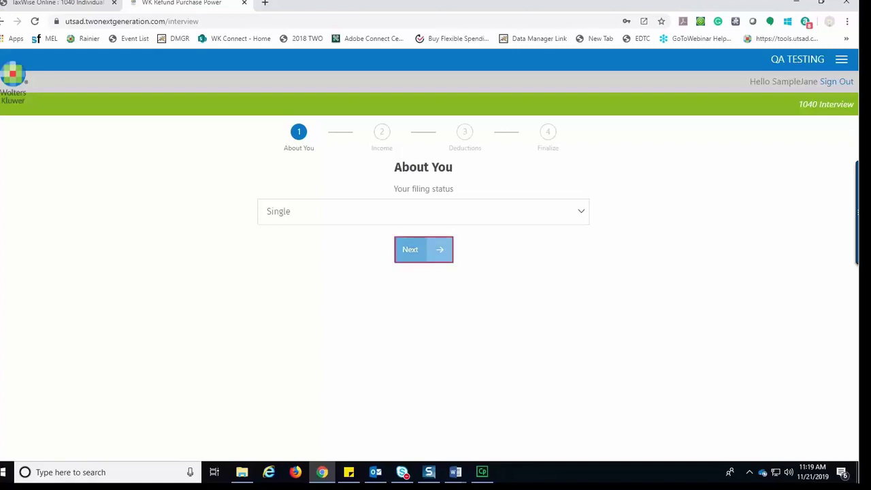
Reach Taxpayer Details and complete the form with occupation CSR.
key(Return)
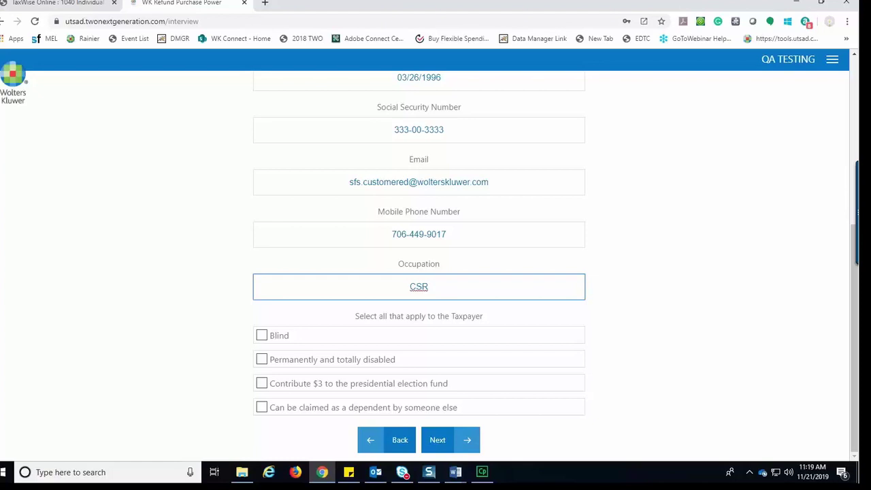
click(451, 440)
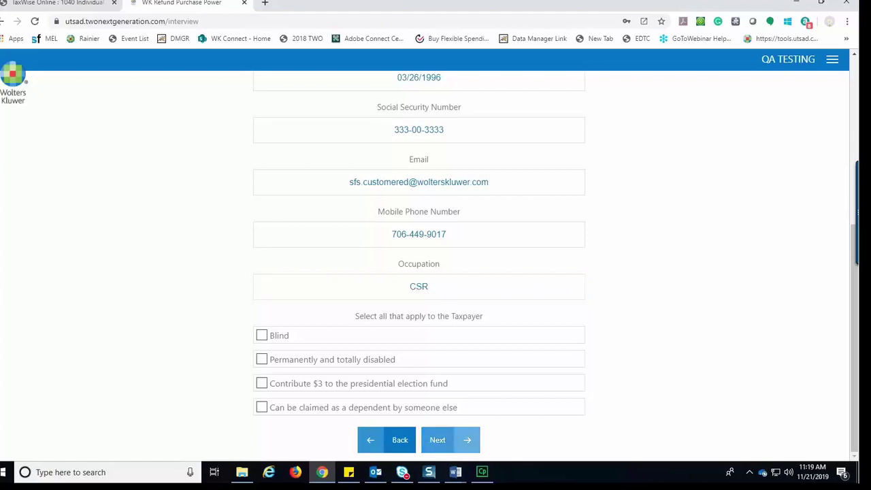
key(Tab)
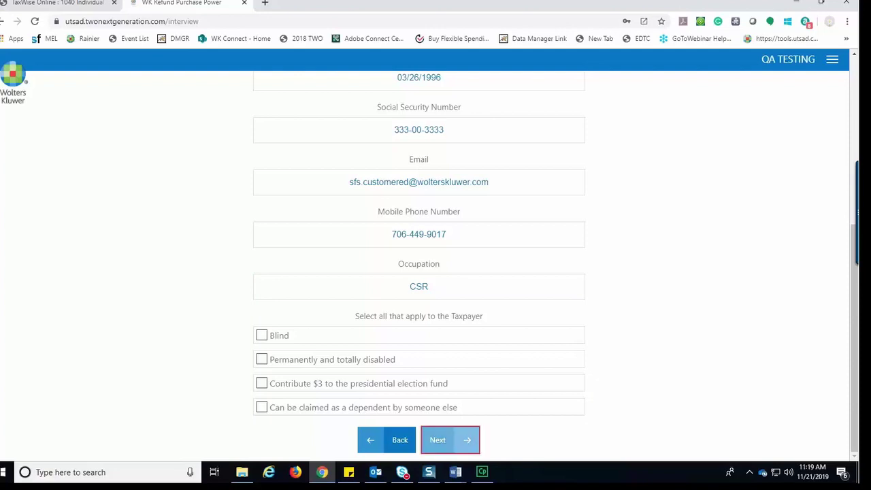
Pass the Address page and start uploading the State Driver's License identification file.
key(Return)
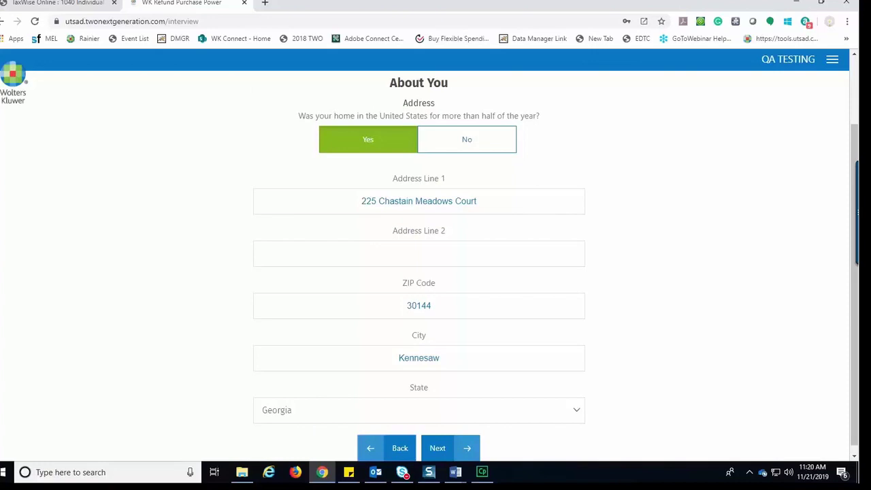
key(Return)
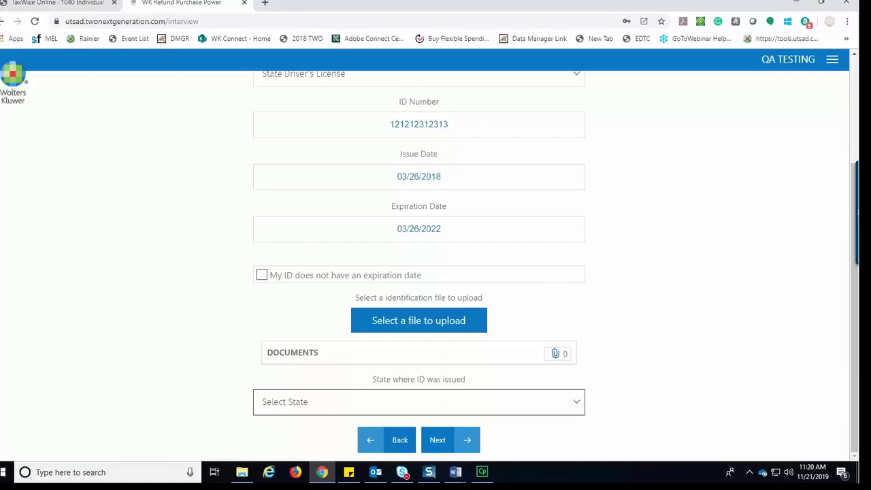
click(418, 319)
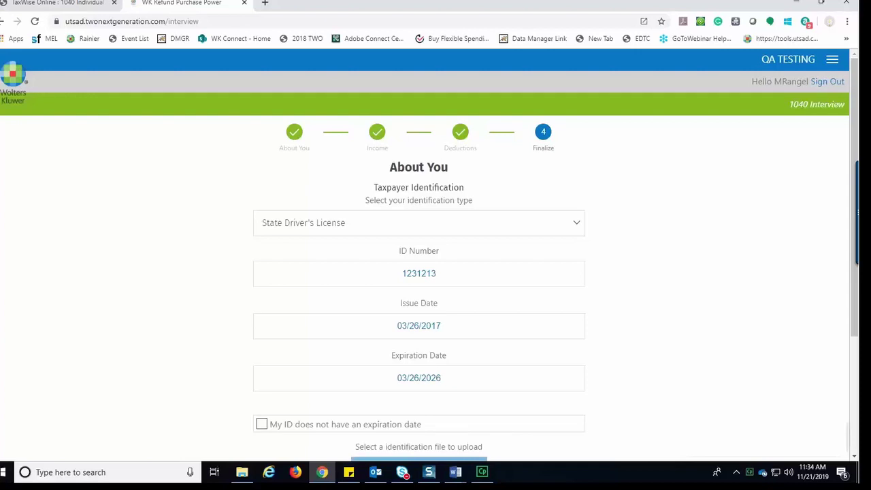
Scroll down the identification page to bring its remaining questions into view.
scroll(418, 272, down, 3)
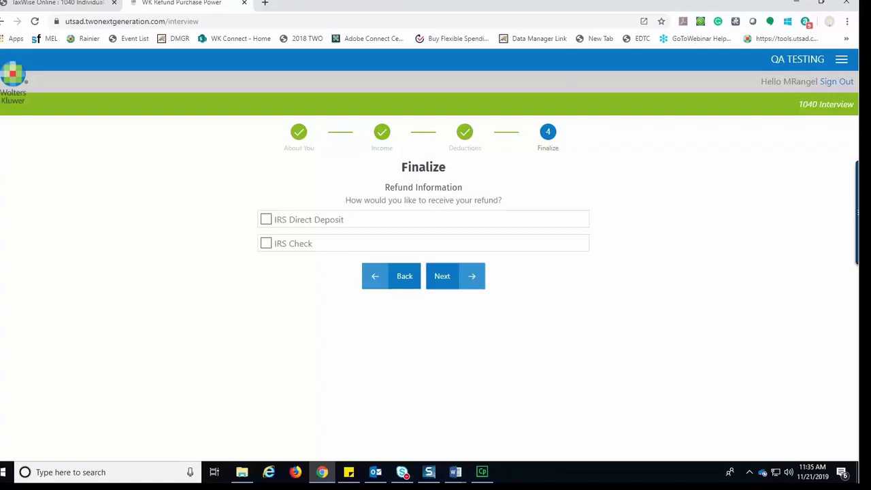
Have the refund paid as an IRS check and accept the Deductions & Fees summary to reach Let's Review.
click(265, 243)
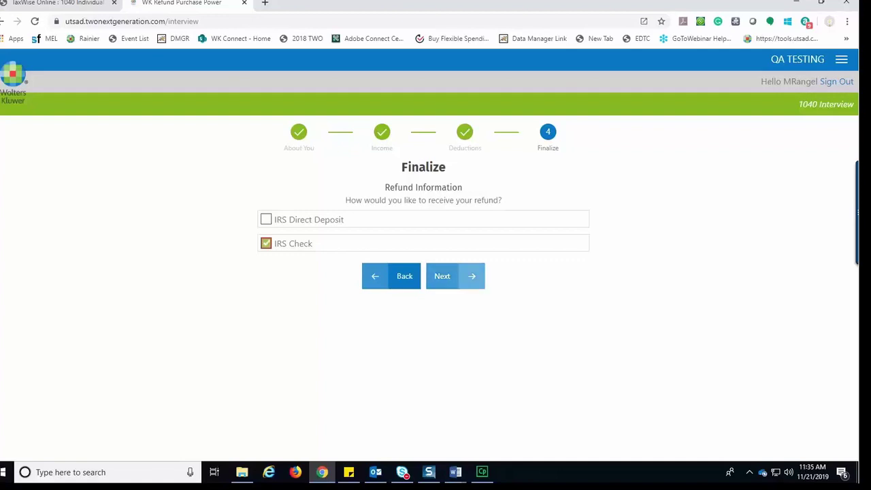
click(456, 276)
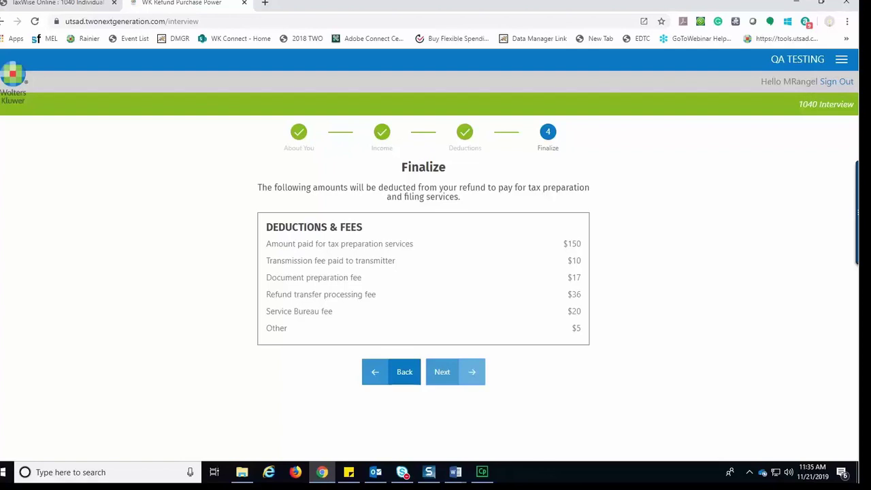
key(Tab)
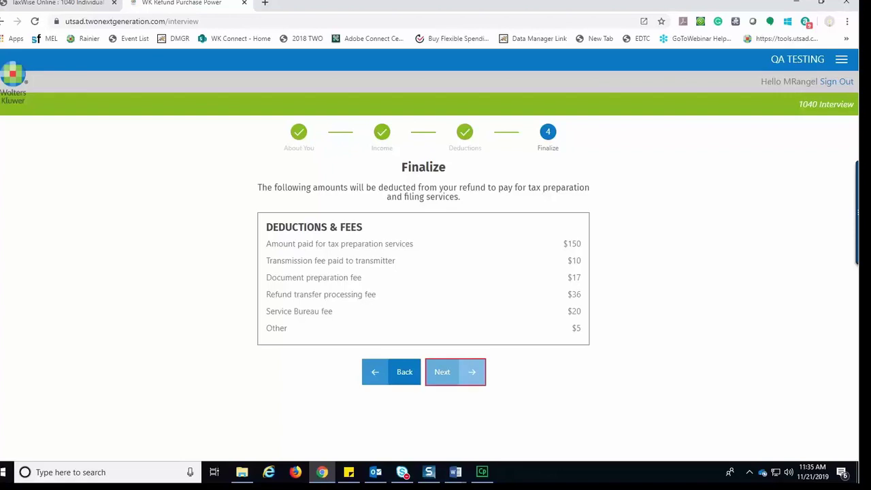
key(Return)
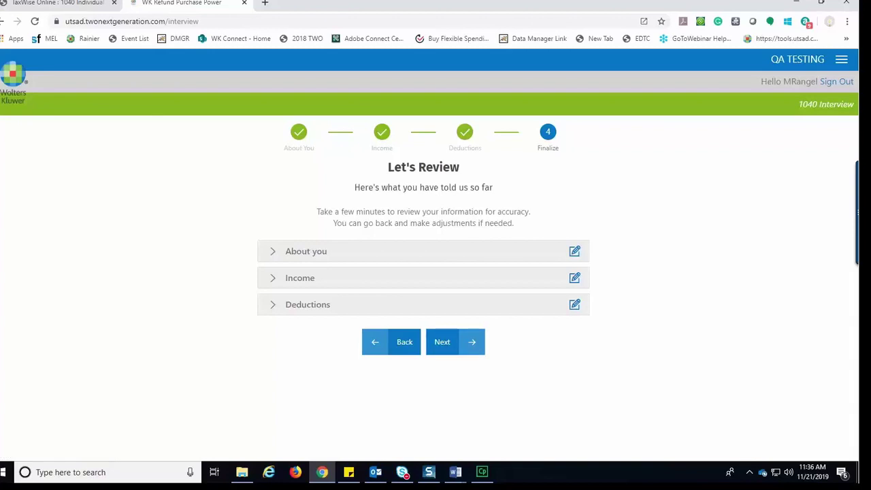
Move past Let's Review and select Email as the preferred contact method.
click(455, 341)
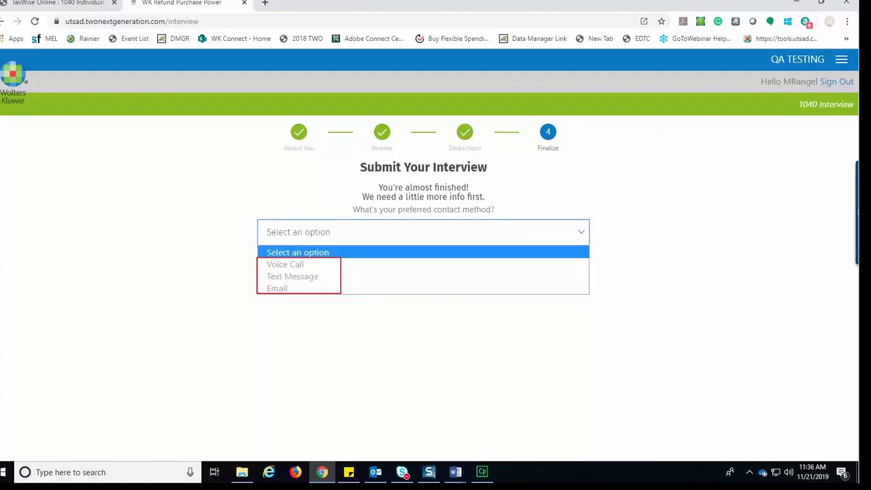
click(277, 288)
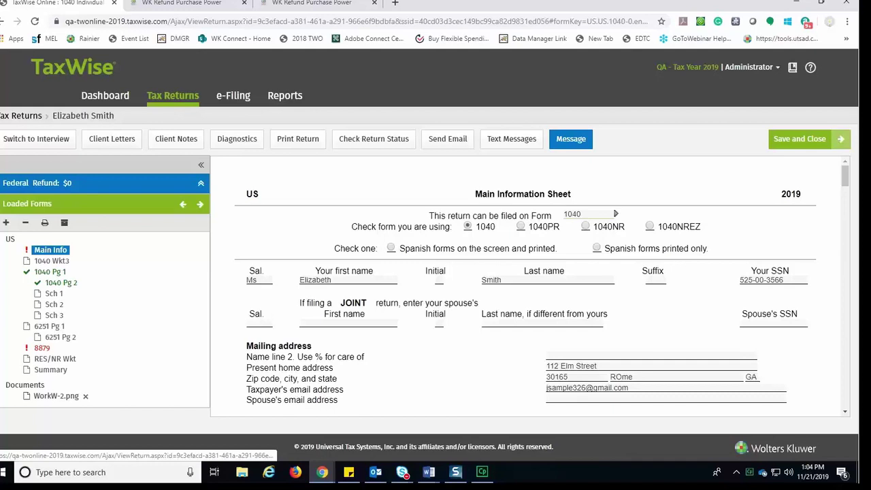
click(570, 138)
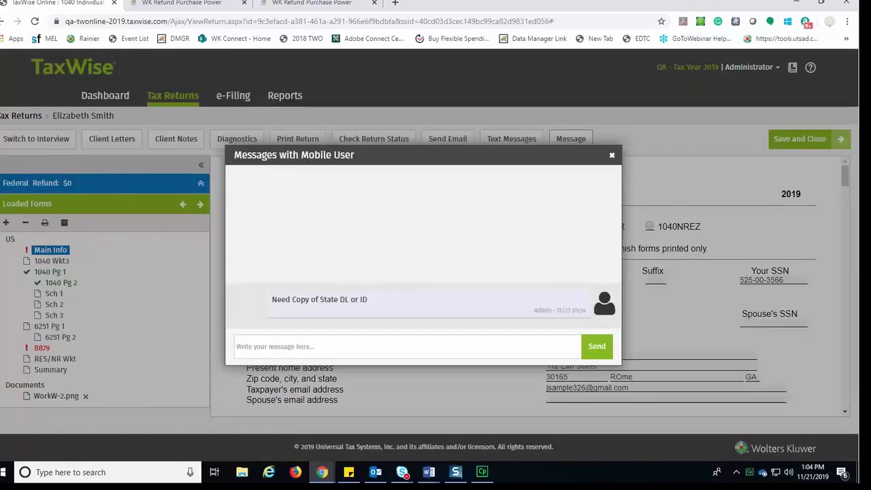
click(407, 346)
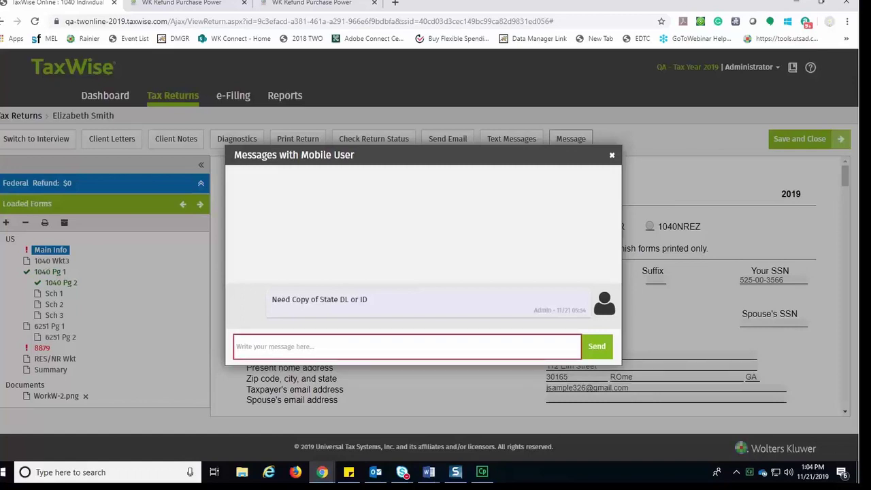
key(Escape)
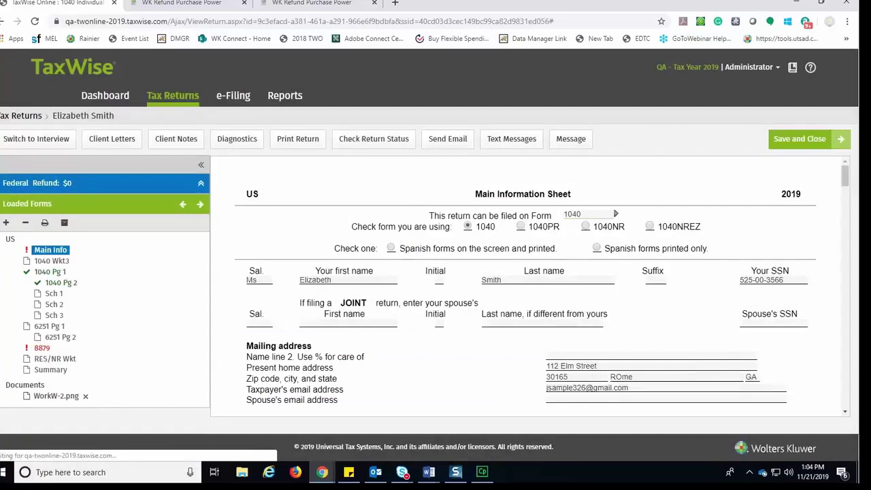